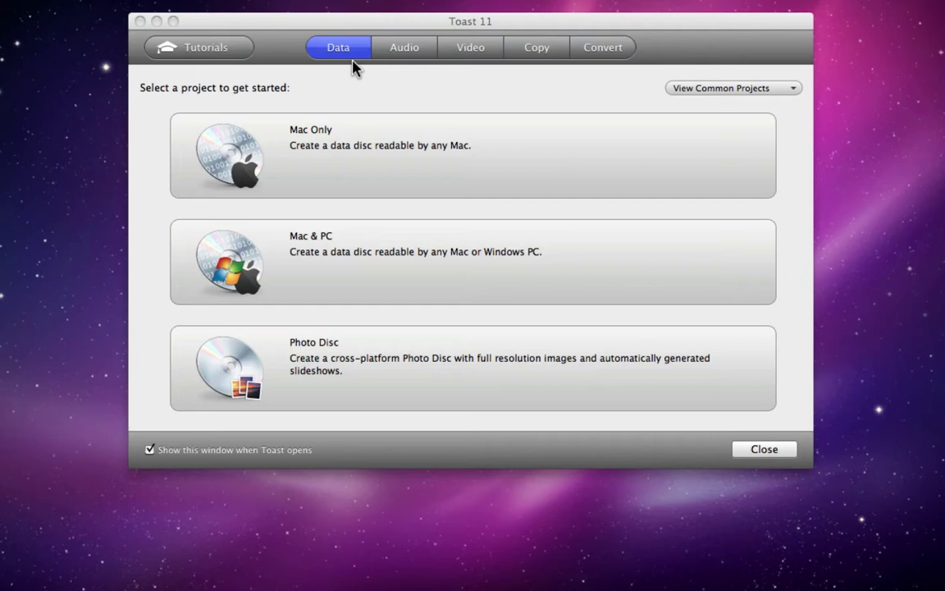
# - Step through the Audio, Video, Copy and Convert project categories, ending on Convert
pyautogui.click(404, 56)
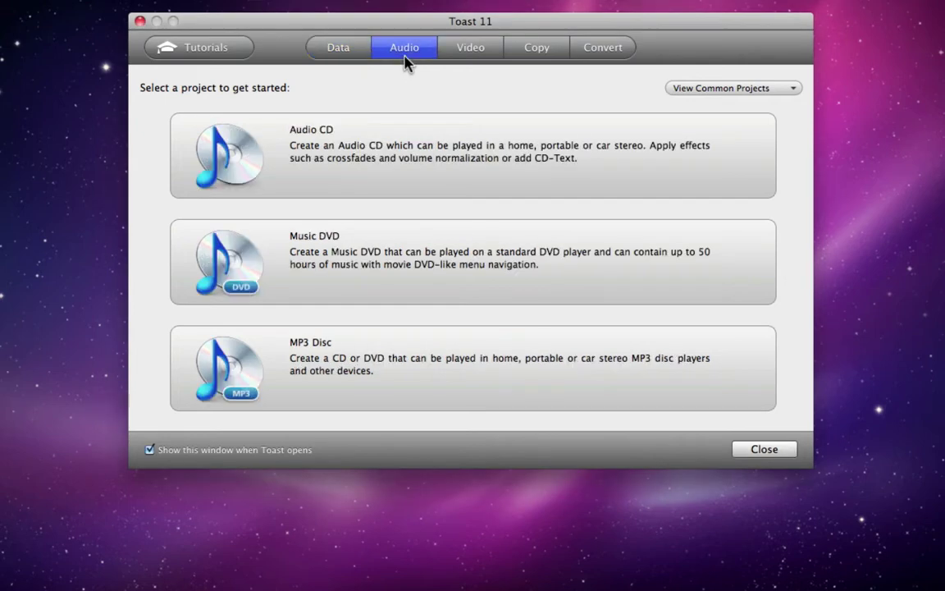
pyautogui.click(460, 56)
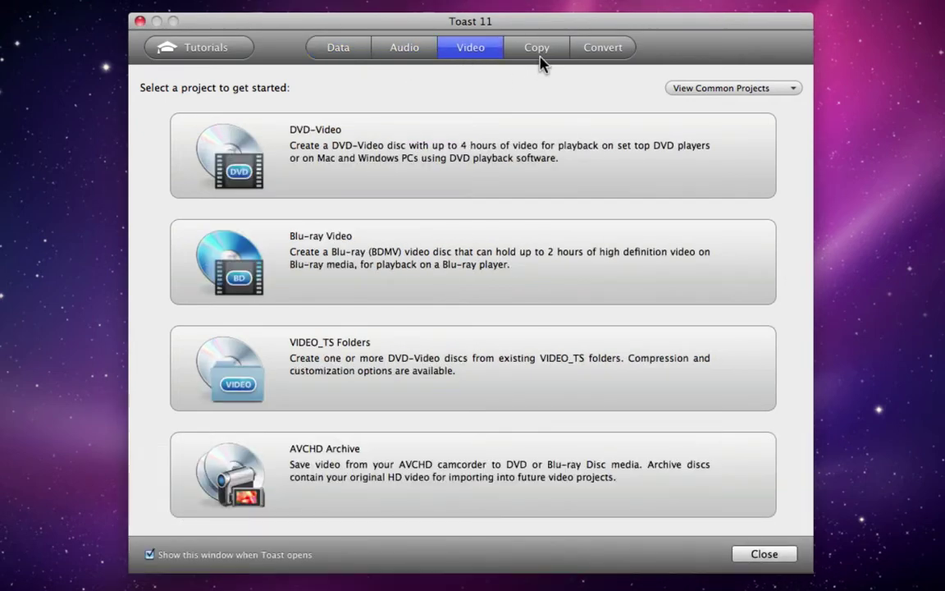
pyautogui.click(539, 63)
pyautogui.click(598, 60)
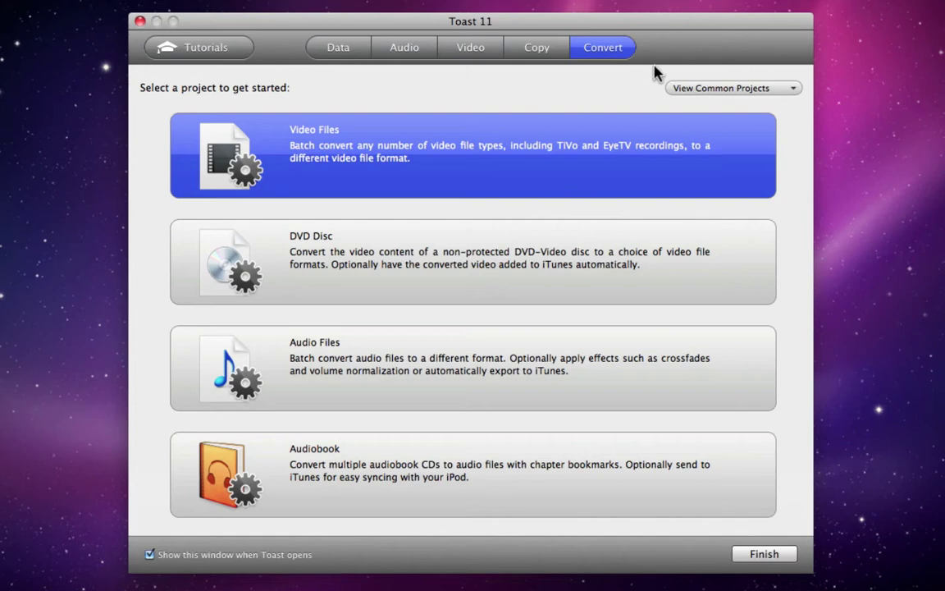
# - Switch to the advanced project list and create a DVD-Video project from the Video category
pyautogui.click(773, 92)
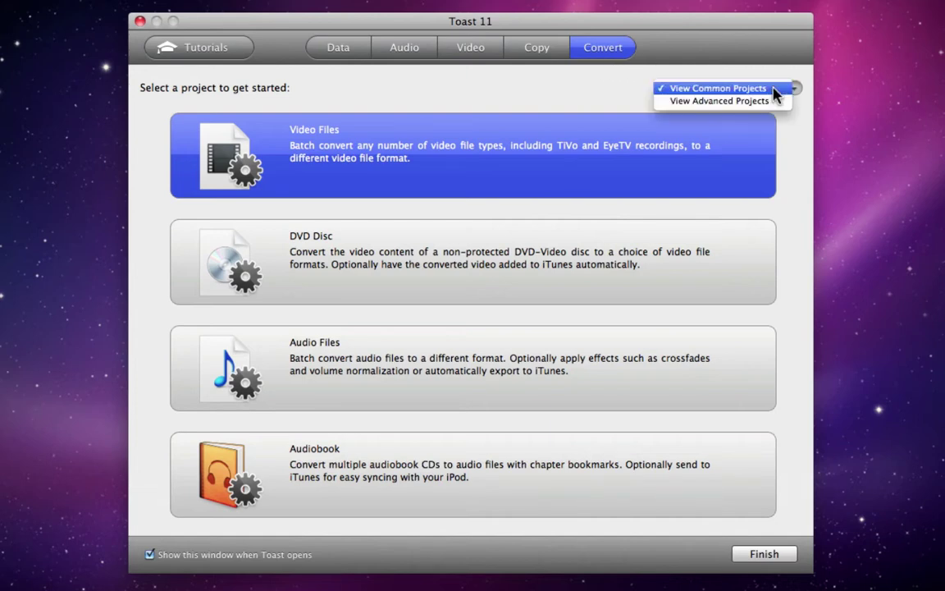
pyautogui.click(777, 102)
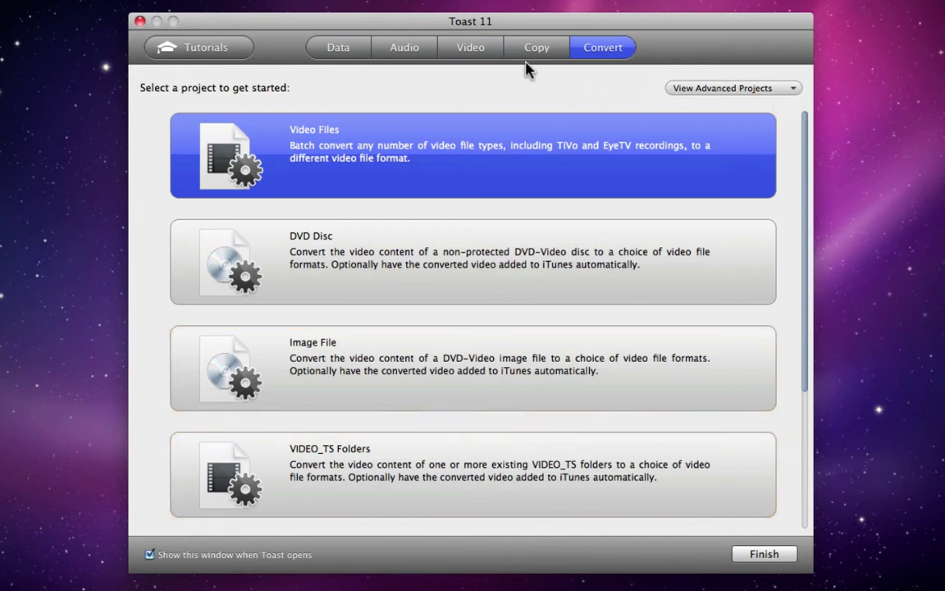
pyautogui.click(499, 54)
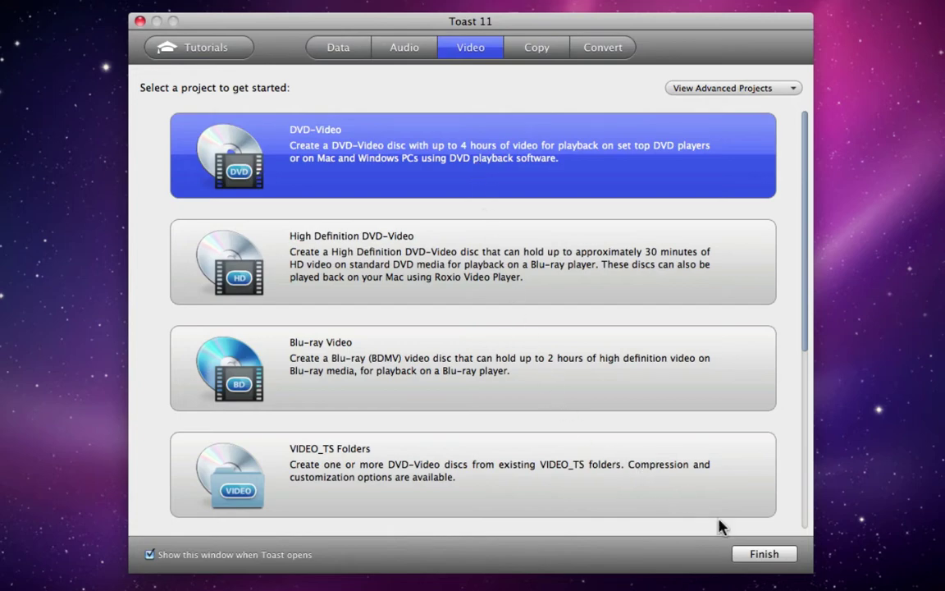
pyautogui.click(762, 553)
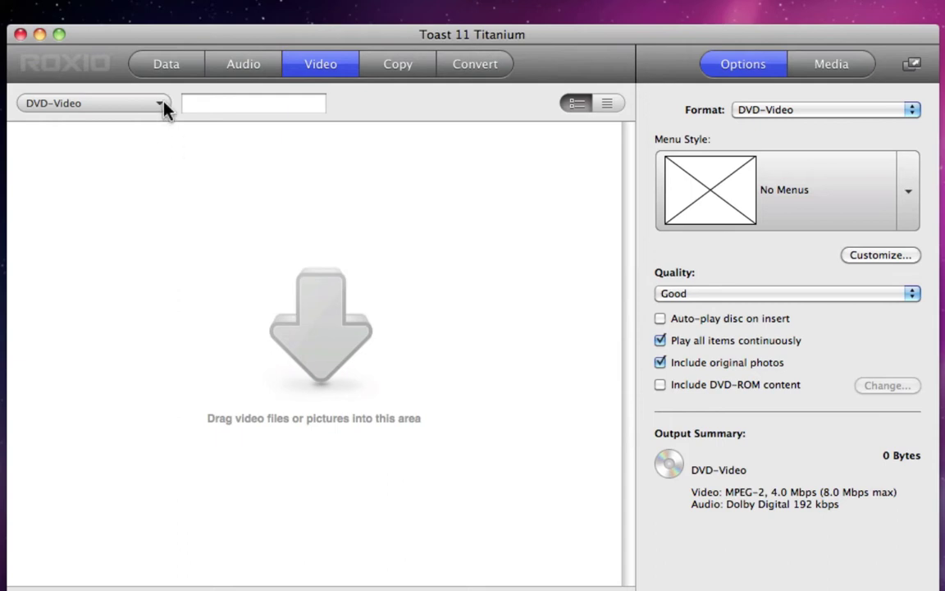
# - Keep DVD-Video as the format, name the disc 'Europe 2010', and show the media browser
pyautogui.click(164, 109)
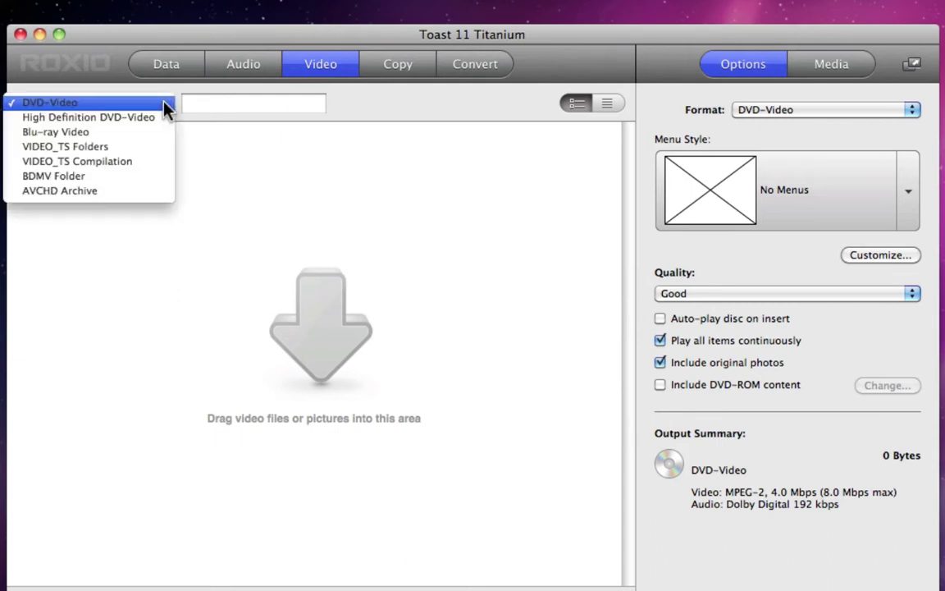
pyautogui.click(166, 106)
pyautogui.click(193, 108)
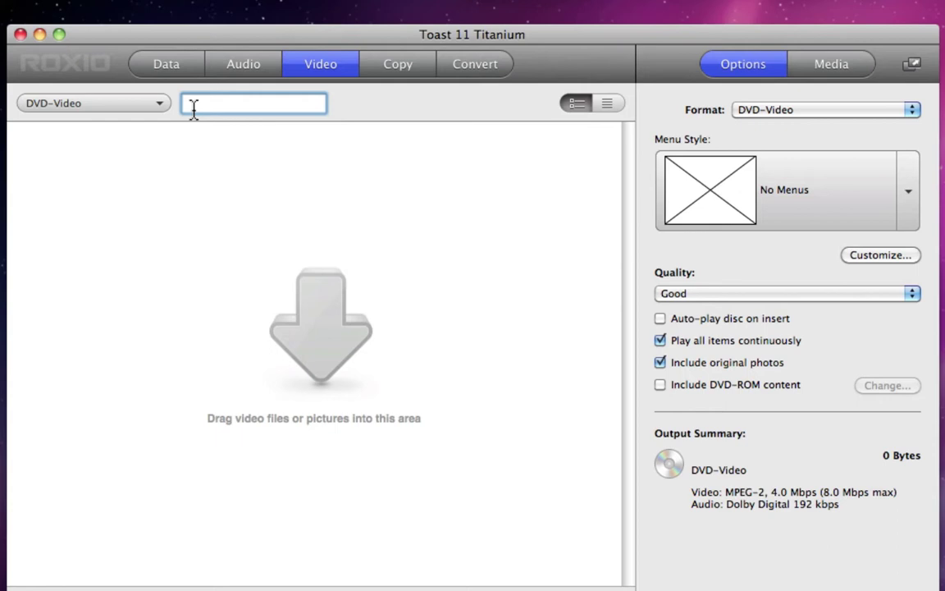
pyautogui.write('Europe 2010')
pyautogui.press('Return')
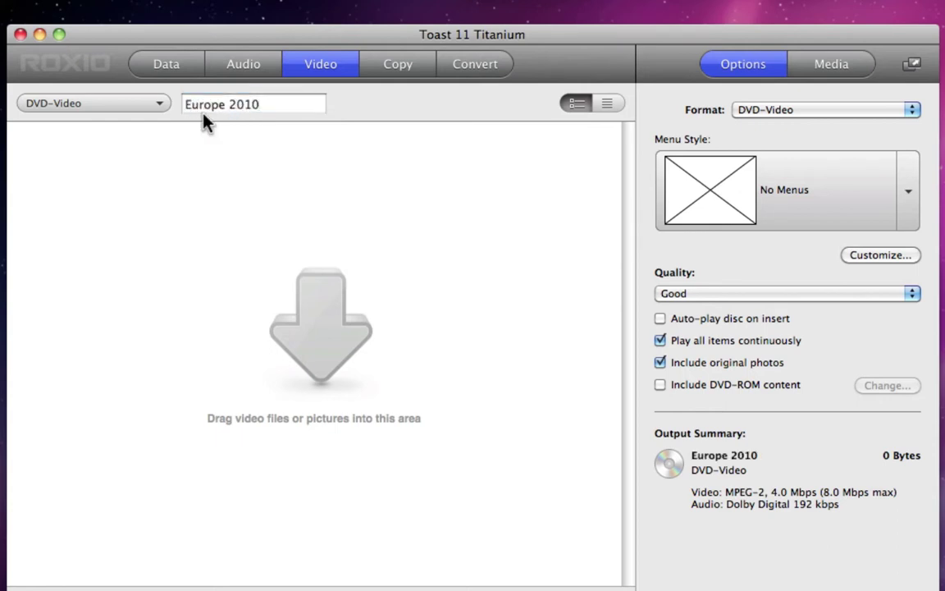
pyautogui.click(825, 74)
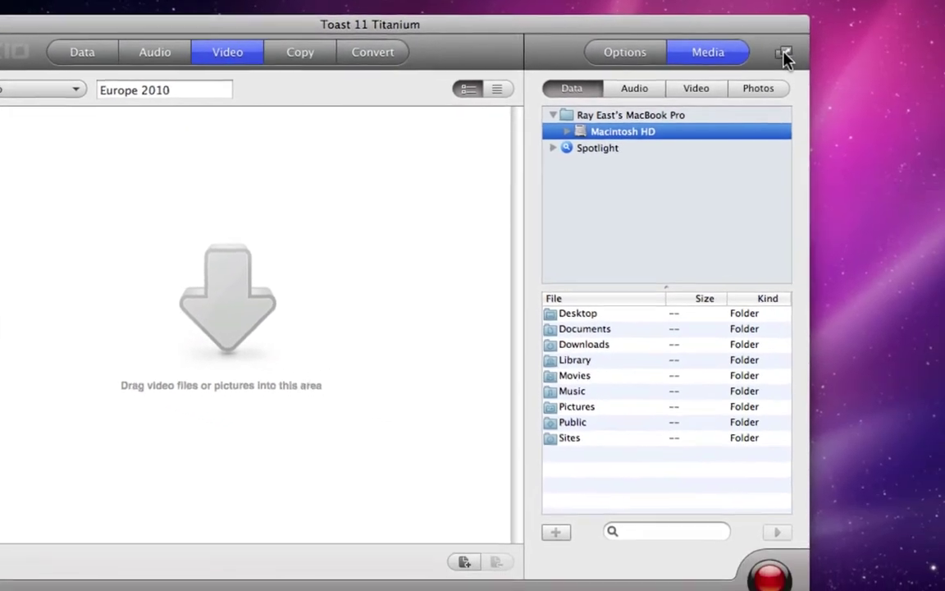
# - Pop out the media browser, open Documents > Random Videos, and switch to Spotlight search for Any Kind
pyautogui.click(784, 54)
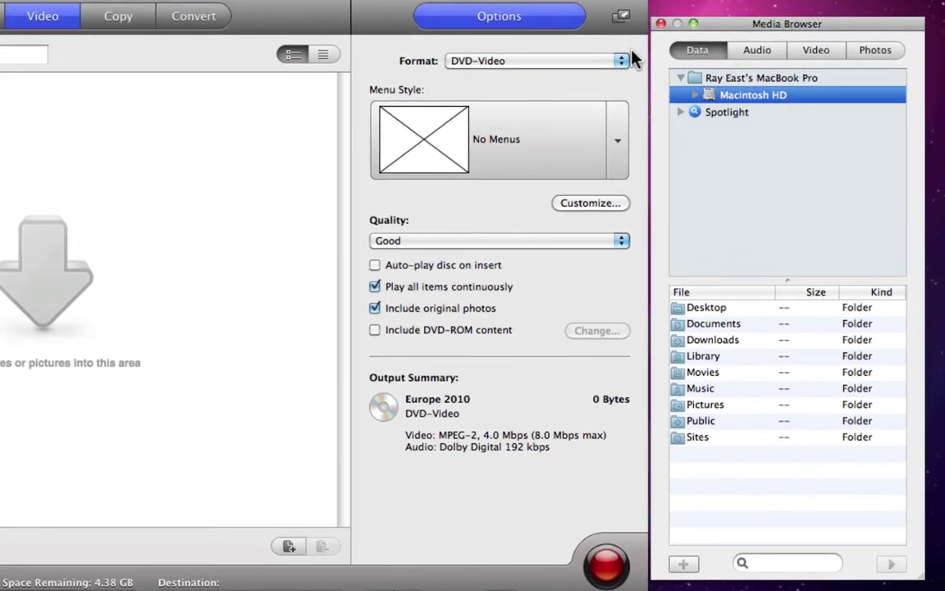
pyautogui.doubleClick(712, 324)
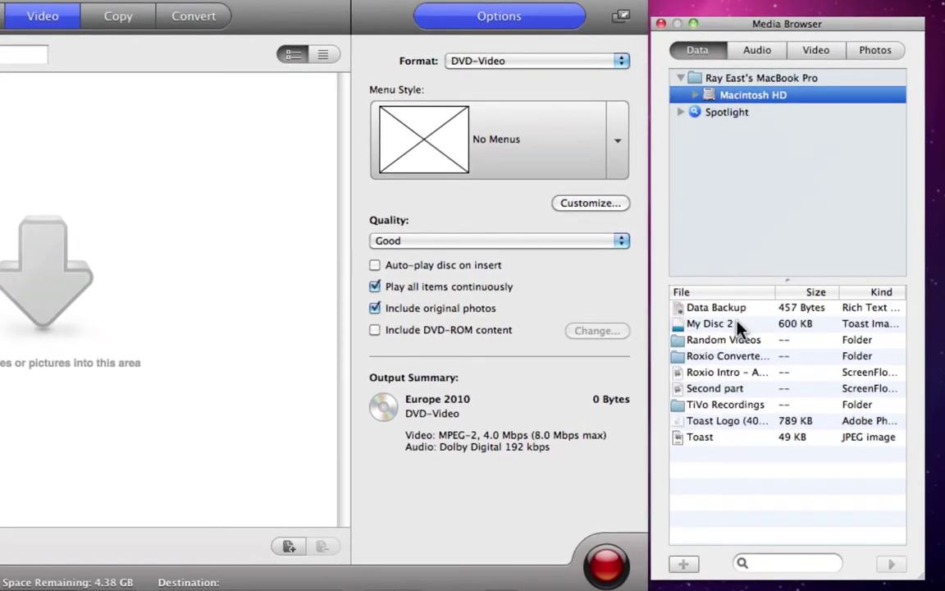
pyautogui.doubleClick(732, 343)
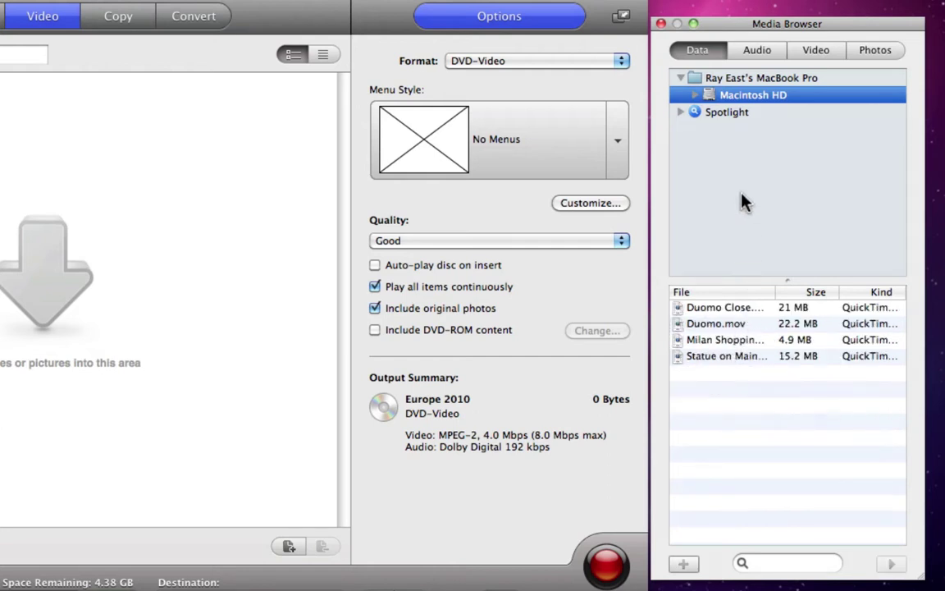
pyautogui.click(736, 117)
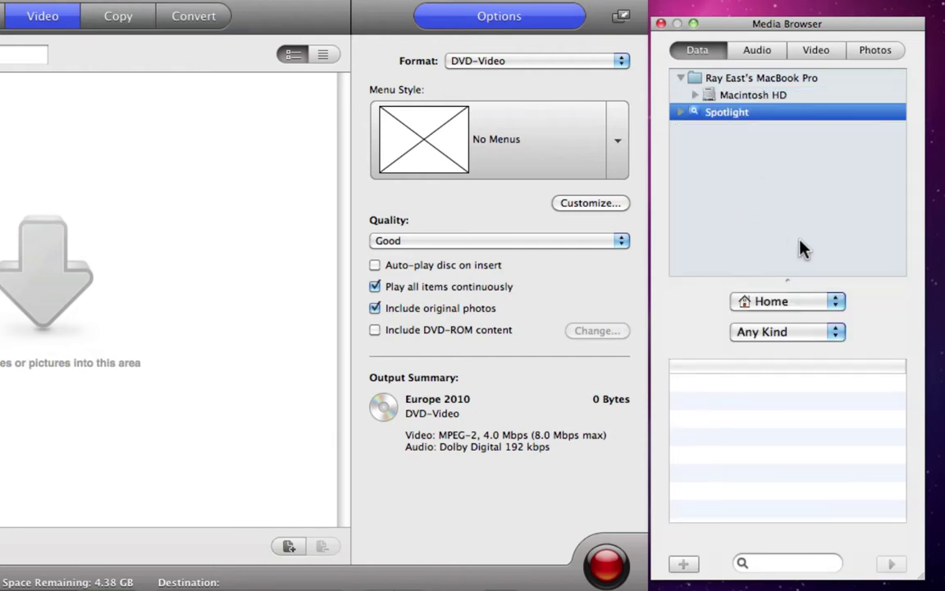
pyautogui.click(837, 333)
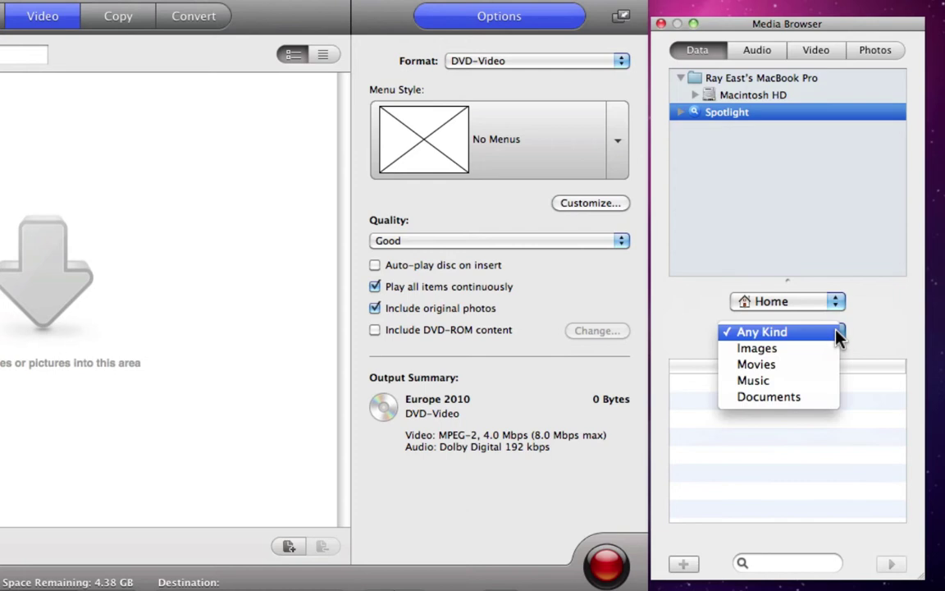
pyautogui.click(836, 336)
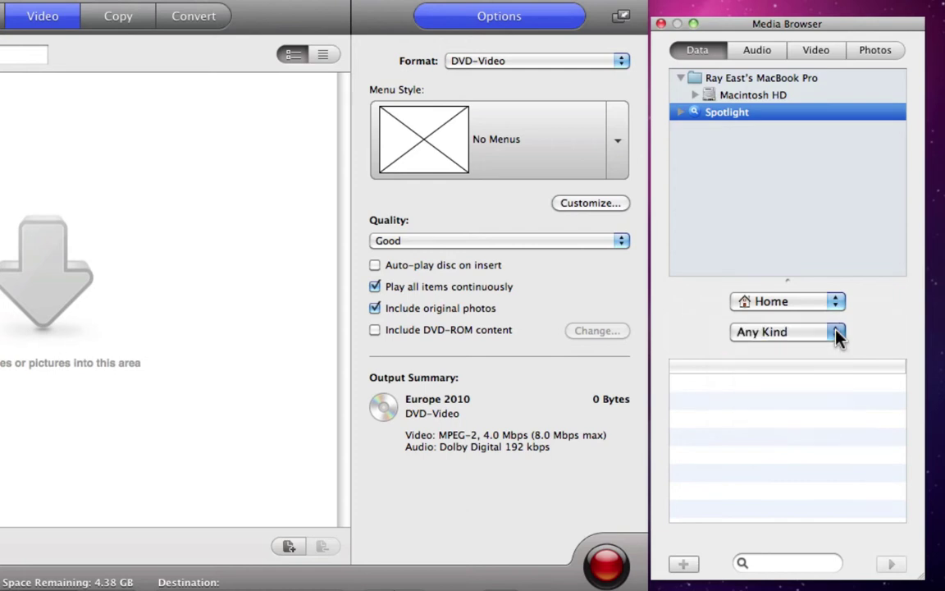
# - Browse the My Favorites! playlist, then the Video sources, then the iPhoto, Aperture and Lightroom libraries
pyautogui.click(771, 51)
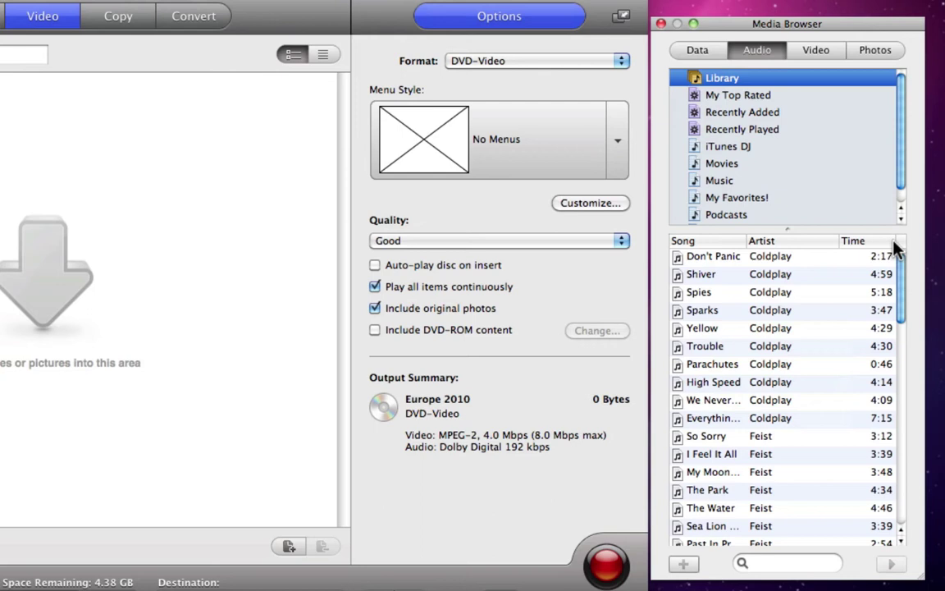
pyautogui.moveTo(900, 261); pyautogui.dragTo(906, 328)
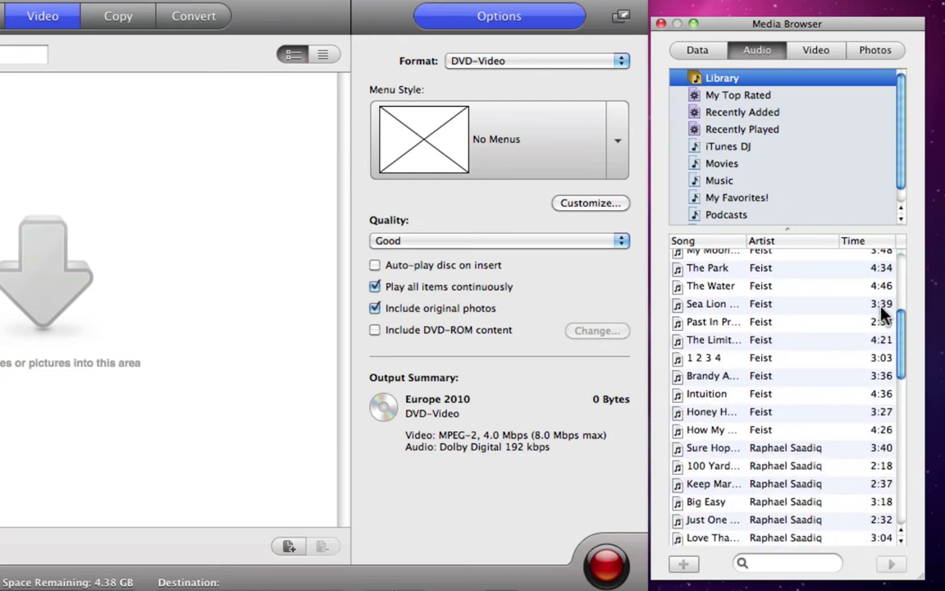
pyautogui.click(837, 199)
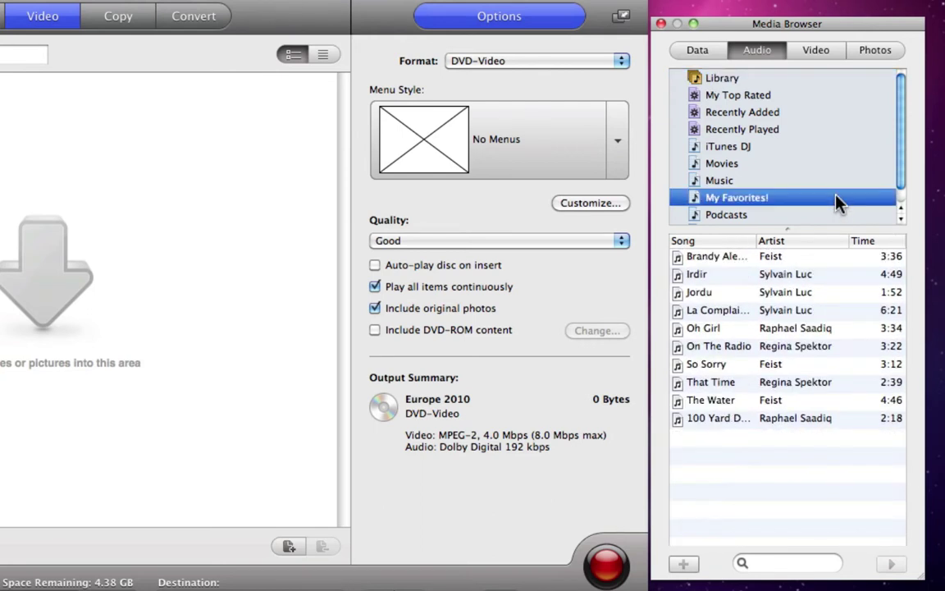
pyautogui.click(816, 51)
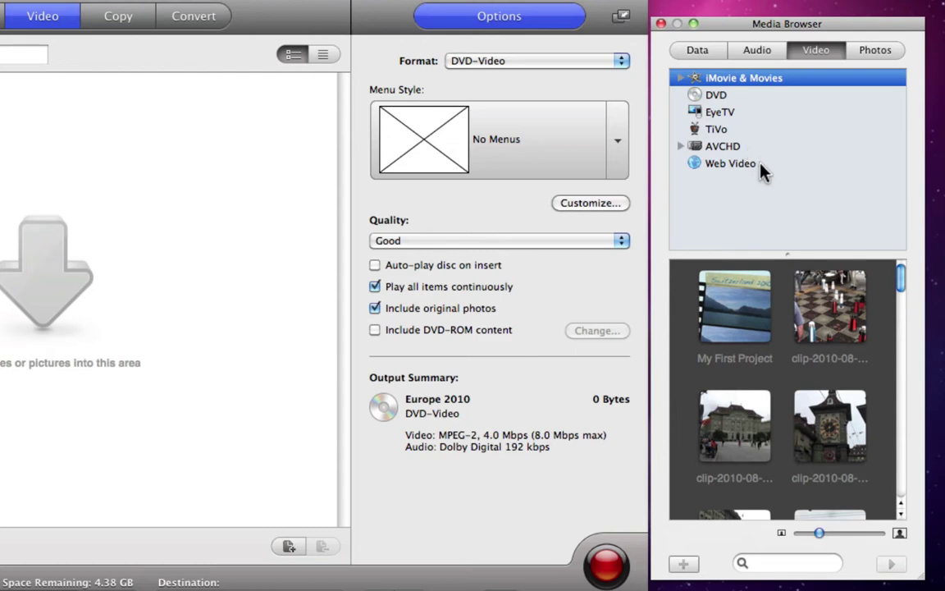
pyautogui.click(874, 53)
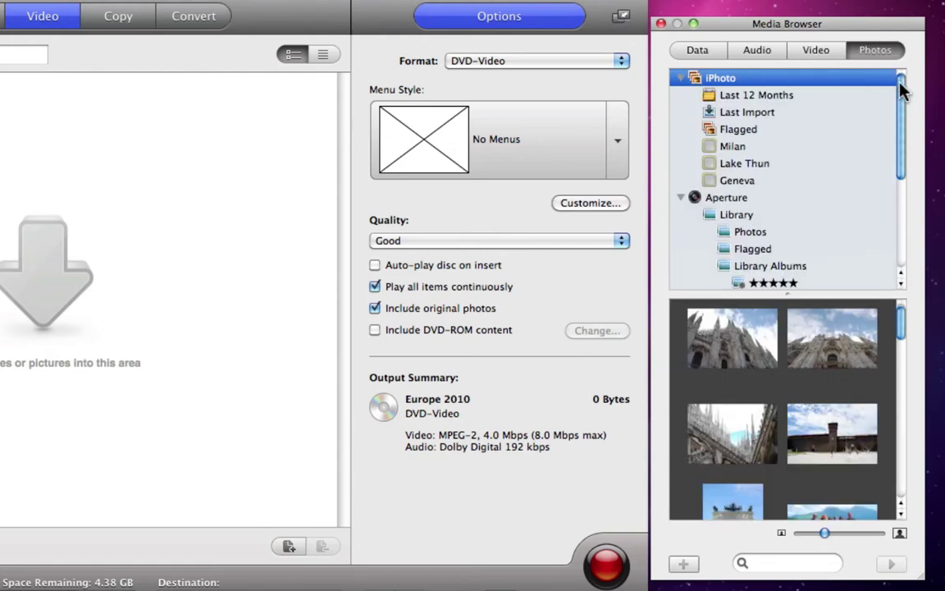
pyautogui.moveTo(902, 84); pyautogui.dragTo(902, 182)
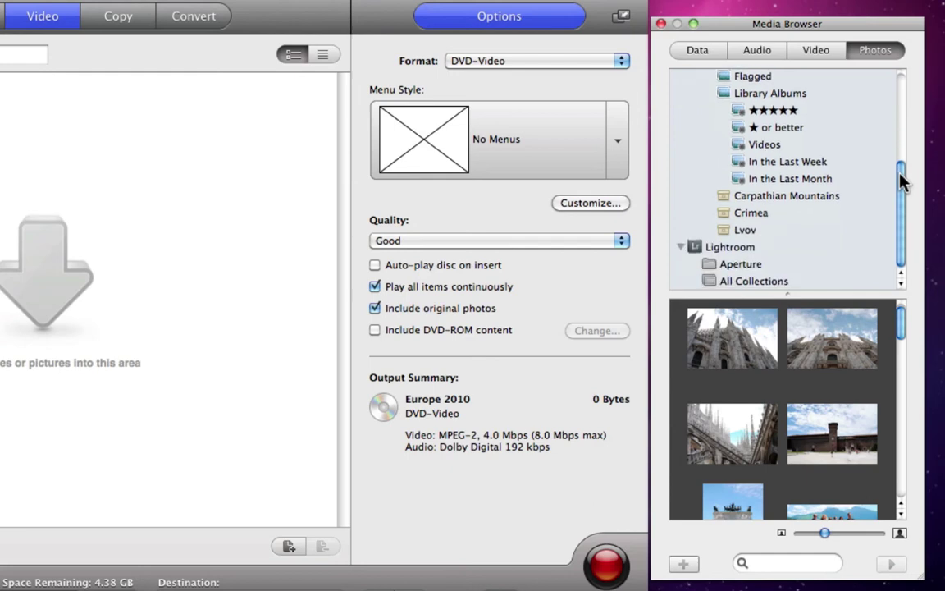
# - Add all clips from the iMovie & Movies > Movies source to the DVD project
pyautogui.click(836, 53)
pyautogui.click(797, 82)
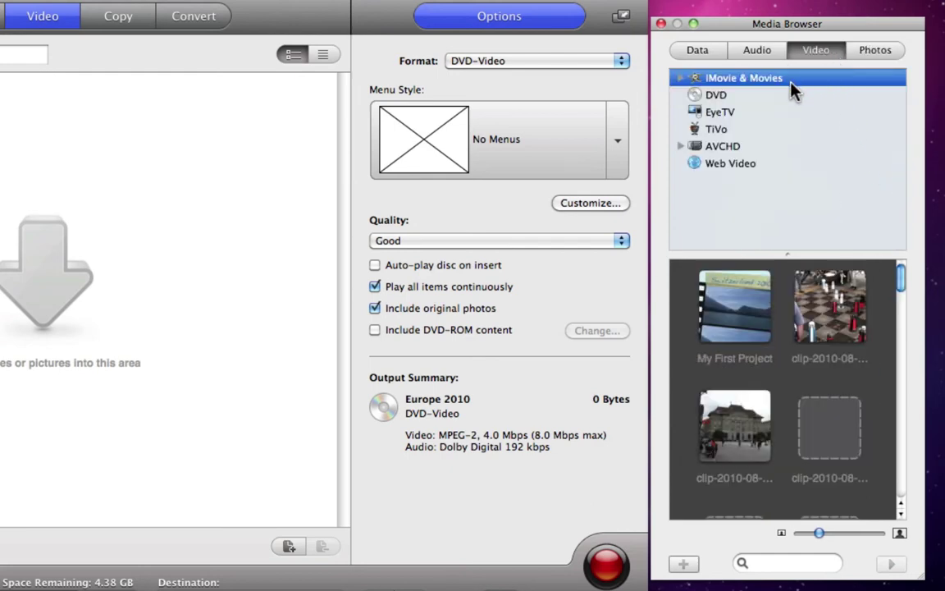
pyautogui.click(681, 78)
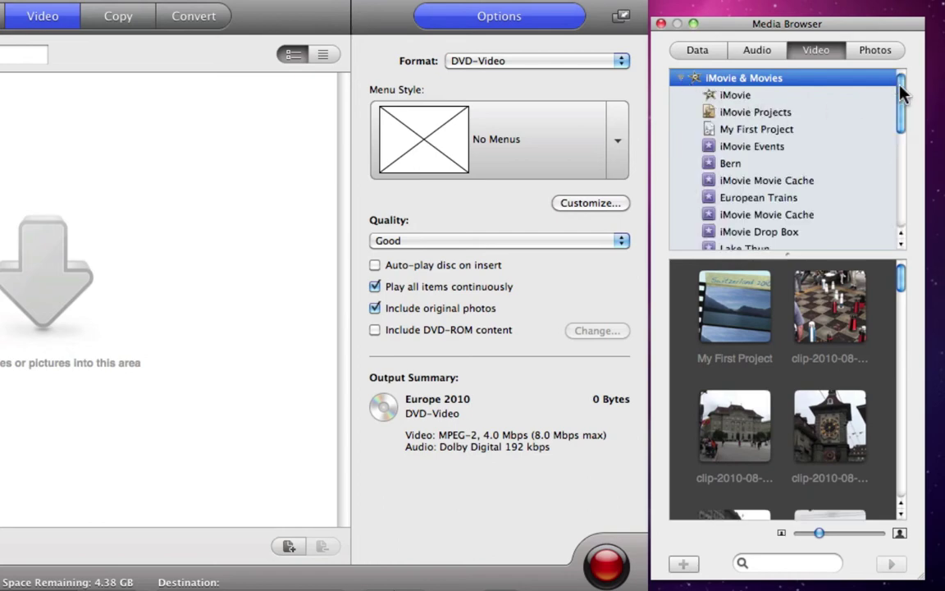
pyautogui.moveTo(901, 96); pyautogui.dragTo(901, 144)
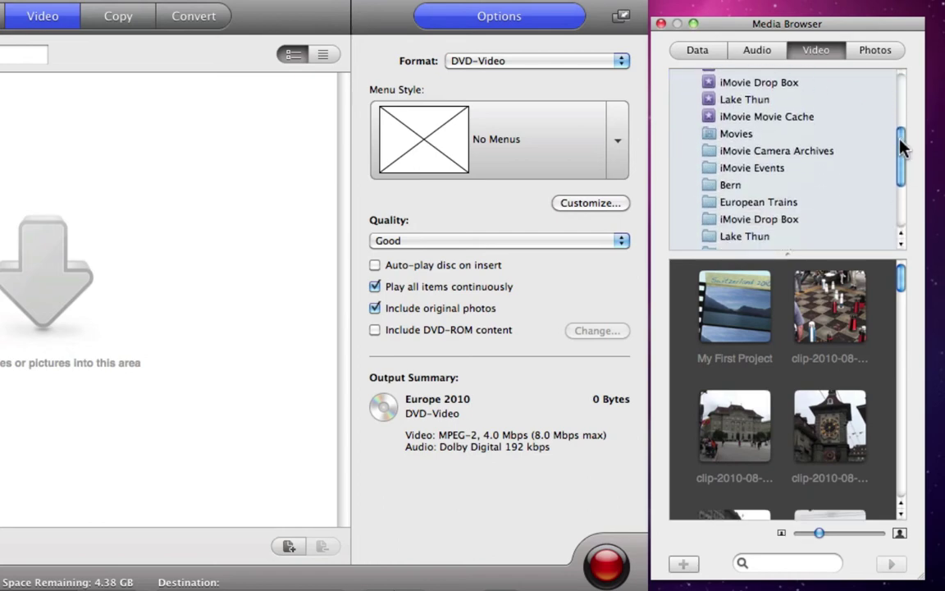
pyautogui.click(716, 138)
pyautogui.moveTo(689, 299); pyautogui.dragTo(771, 422)
pyautogui.moveTo(761, 328); pyautogui.dragTo(256, 324)
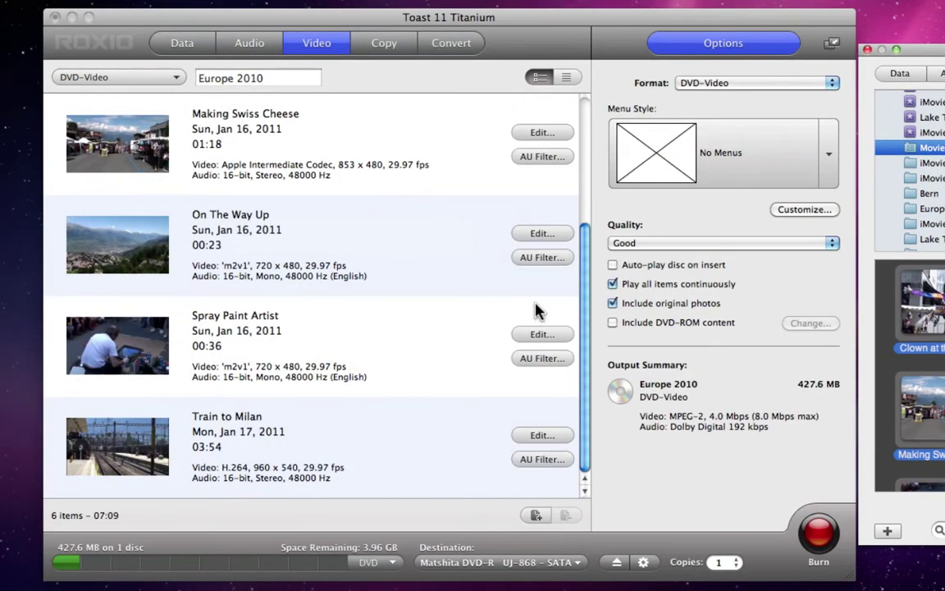
# - Add Duomo Close.mov from the Random Videos folder, then remove it from the project
pyautogui.press('super+Tab')
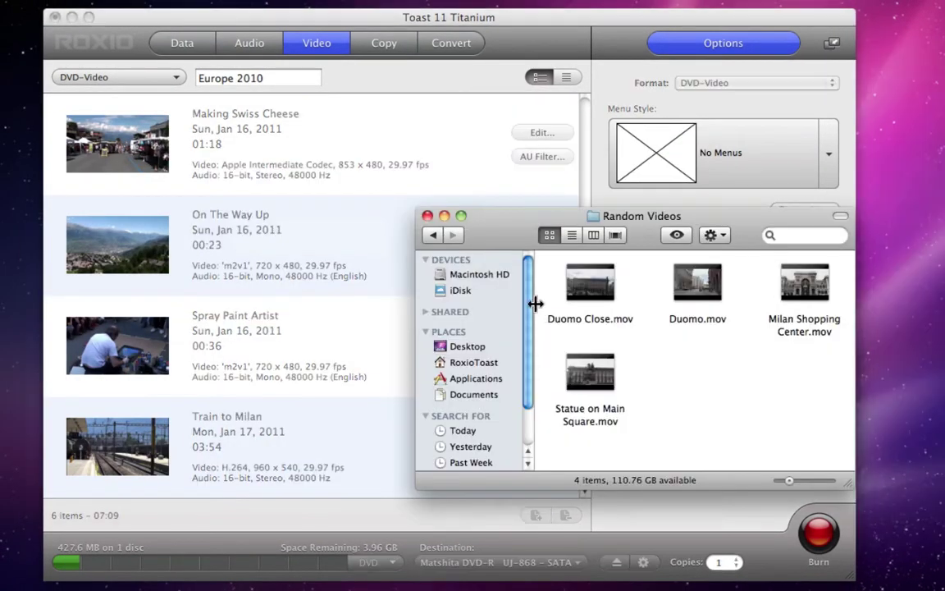
pyautogui.click(584, 291)
pyautogui.moveTo(583, 300); pyautogui.dragTo(353, 279)
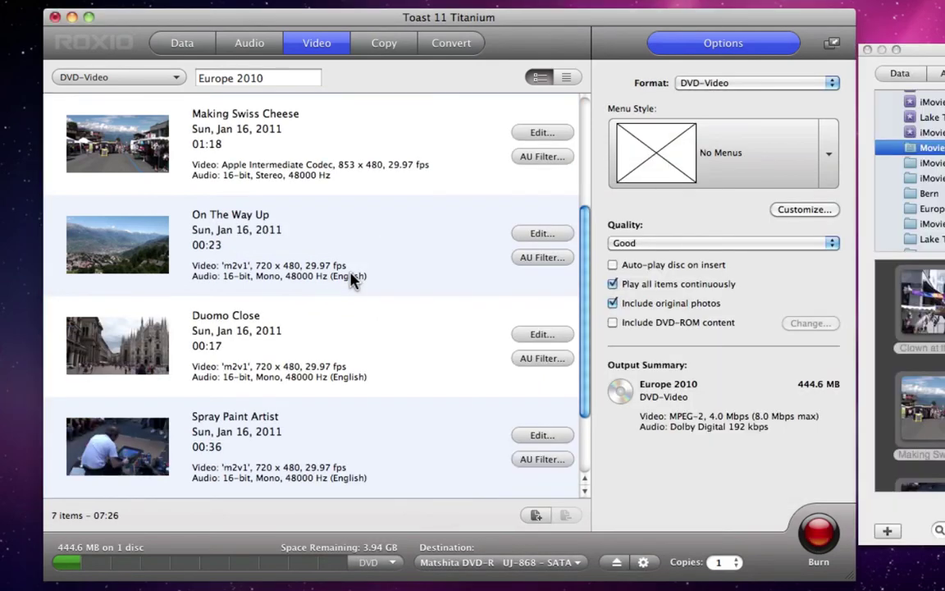
pyautogui.click(344, 332)
pyautogui.press('Delete')
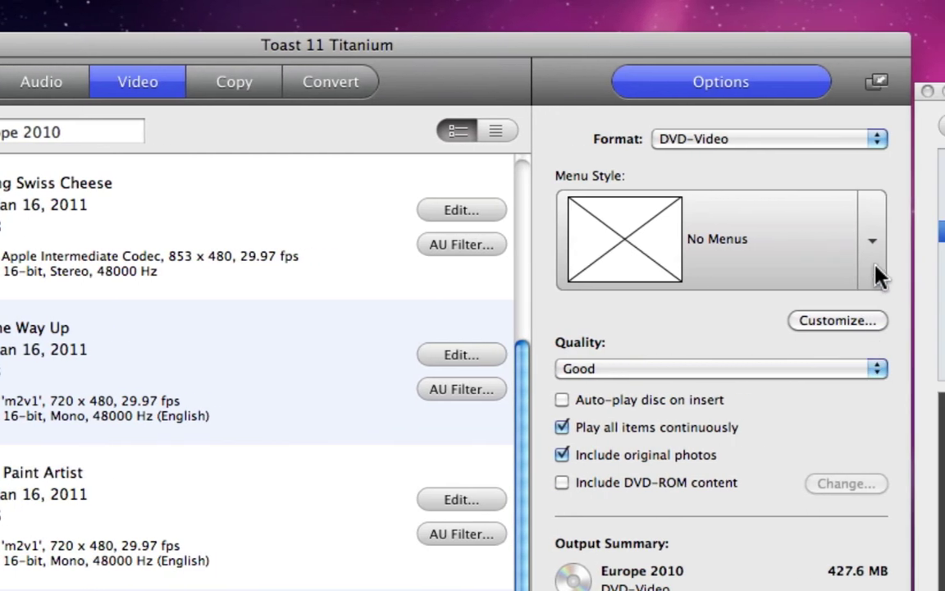
# - Choose the Allegro (16x9) menu style and Best video quality for the disc
pyautogui.click(874, 264)
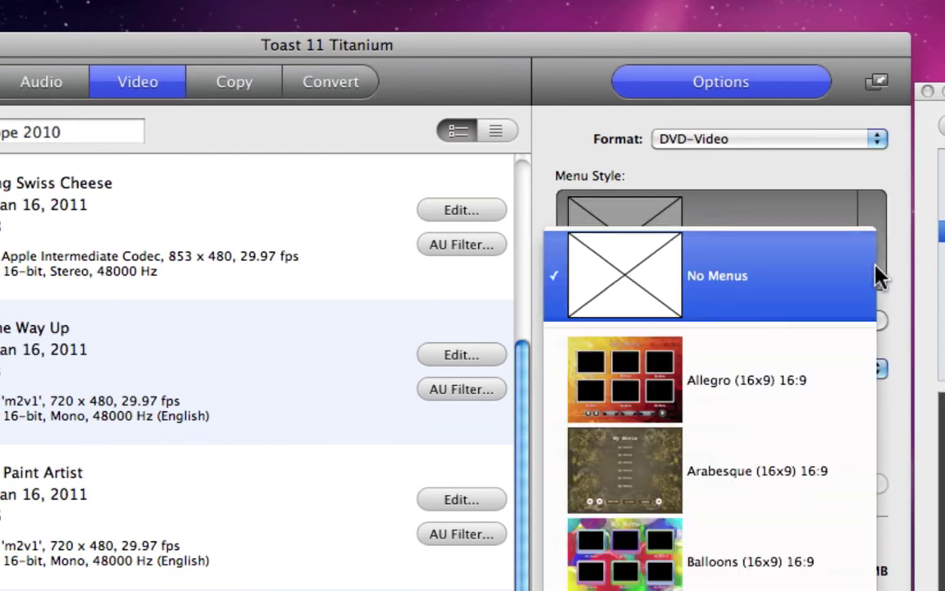
pyautogui.click(840, 392)
pyautogui.click(876, 369)
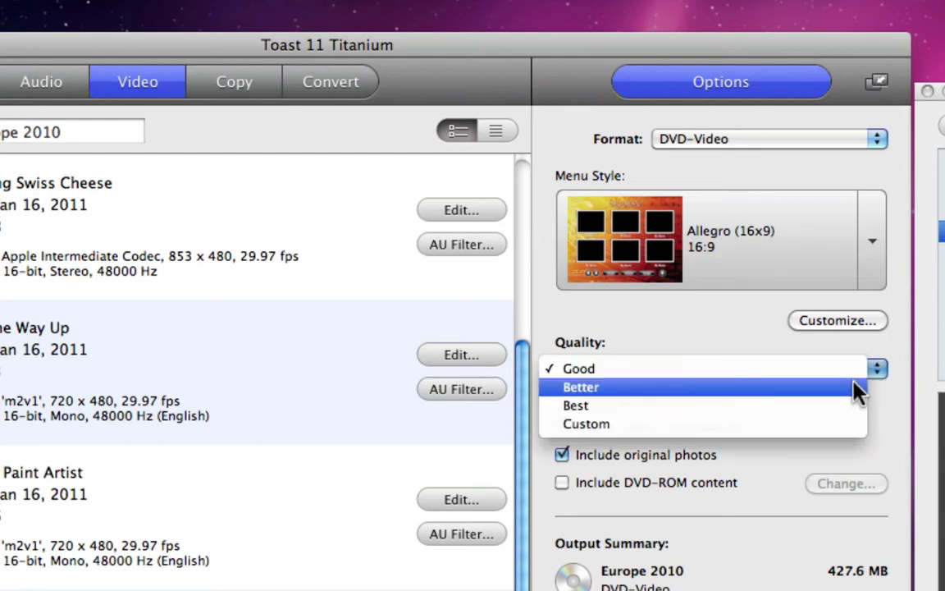
pyautogui.click(857, 407)
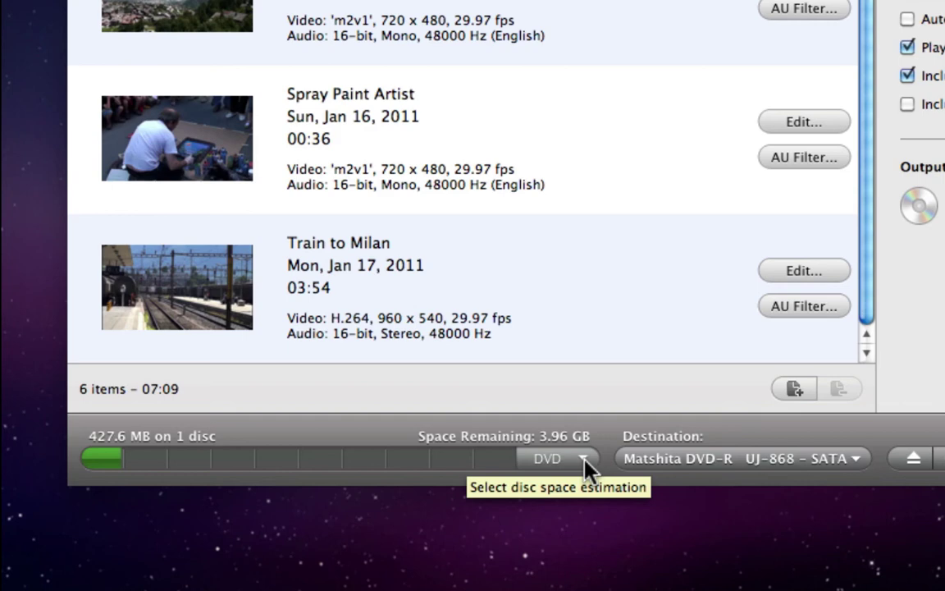
pyautogui.click(584, 458)
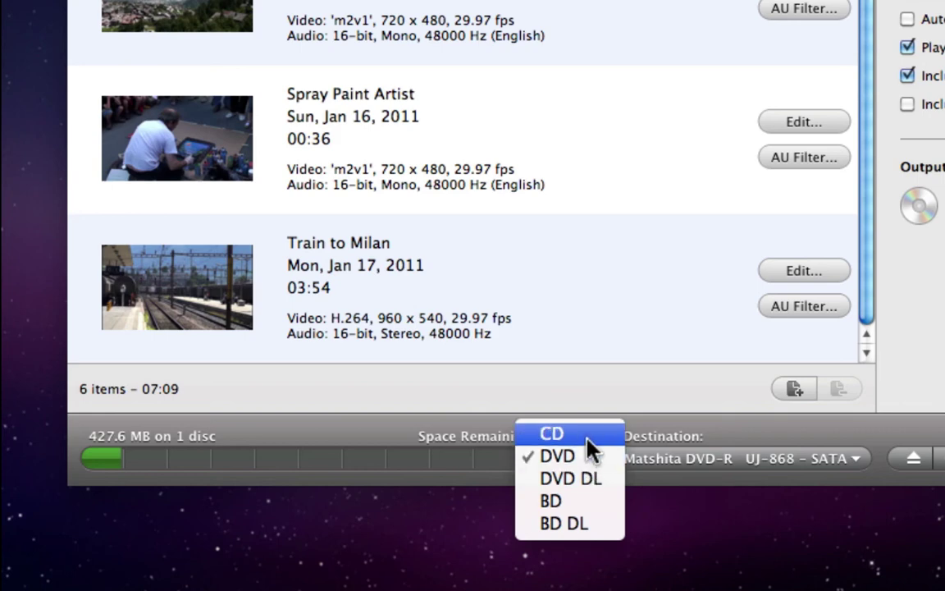
pyautogui.click(587, 437)
pyautogui.click(598, 457)
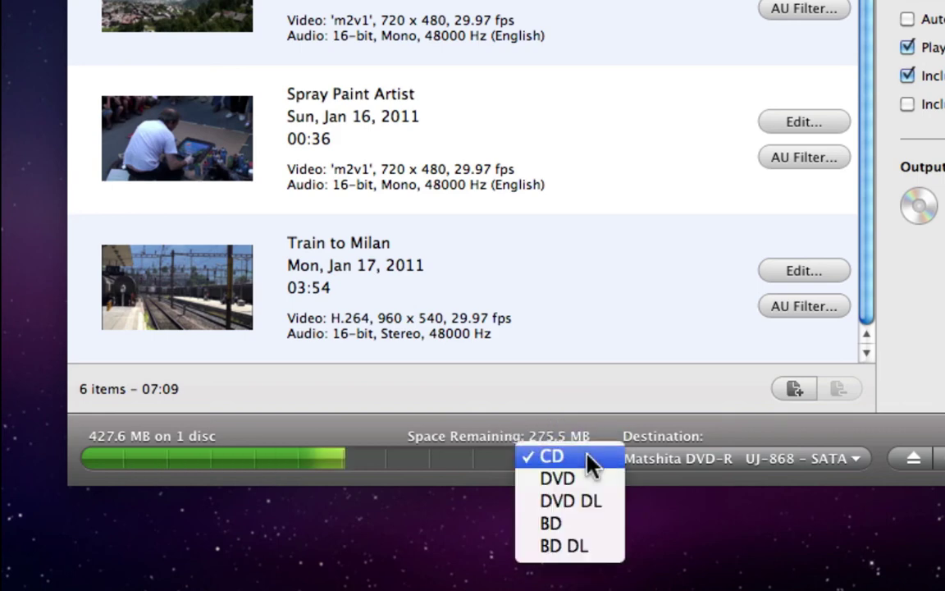
pyautogui.click(594, 482)
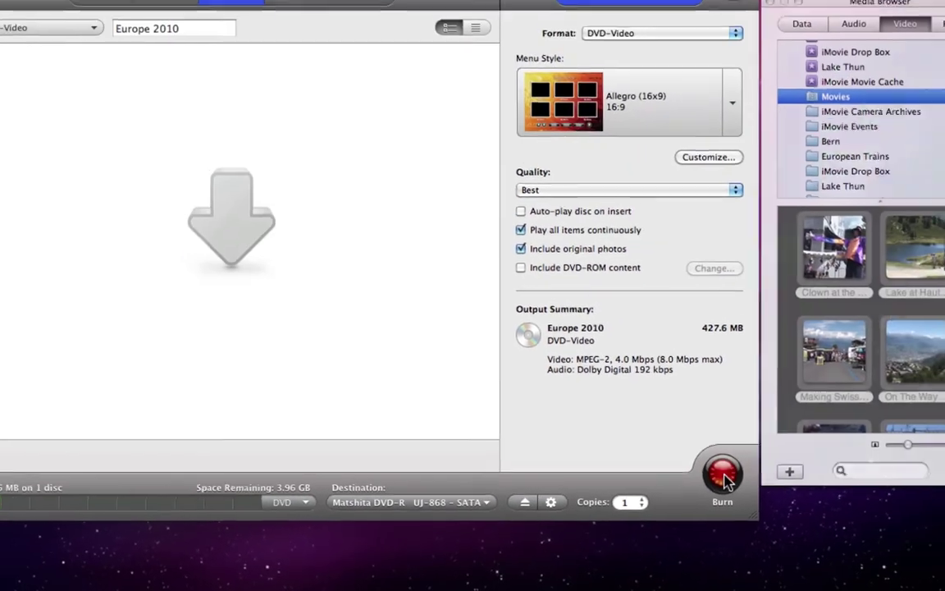
# - Burn the Europe 2010 DVD-Video disc, bringing up the progress window at 0%
pyautogui.click(723, 476)
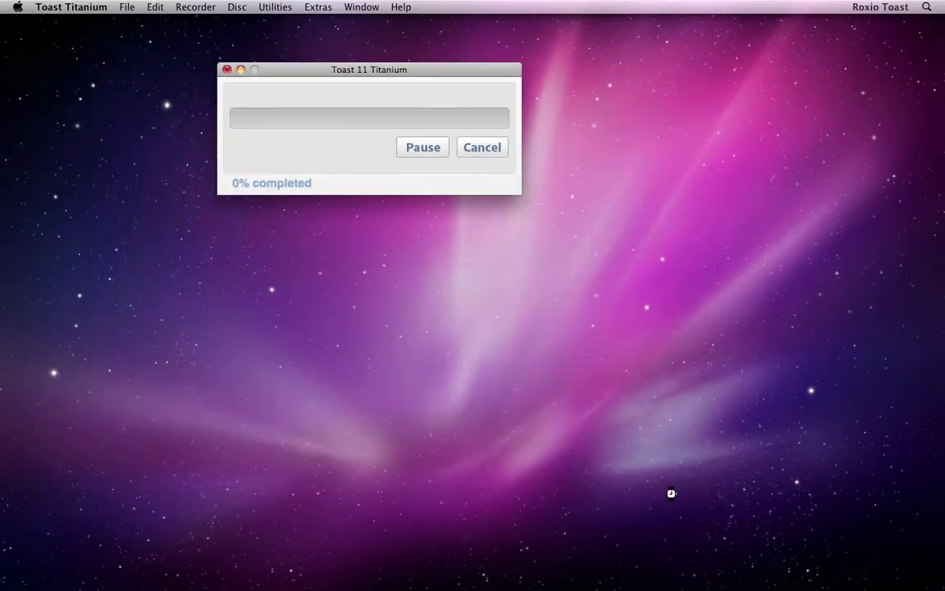